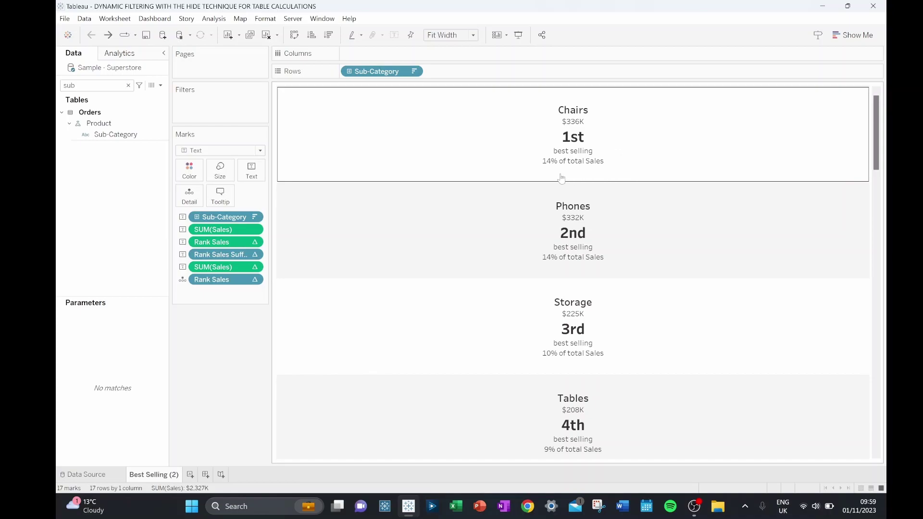
Filter Sub-Category to Copiers only, so Copiers ranks 1st with 100% of Sales
scroll(673, 214, down, 5)
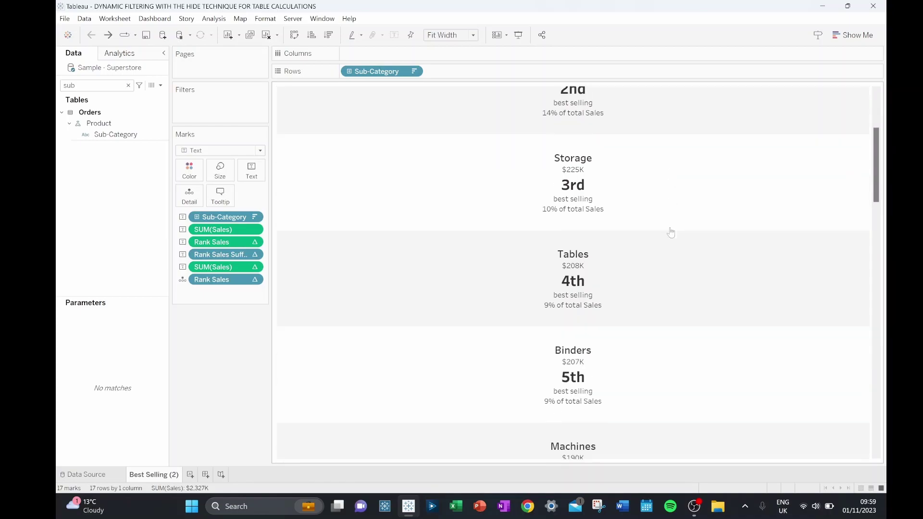
scroll(667, 228, down, 5)
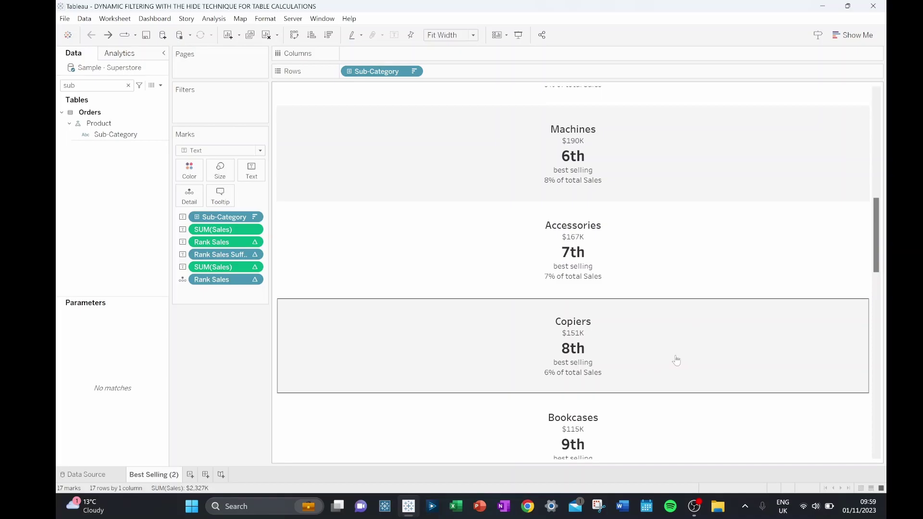
drag(115, 134, 182, 111)
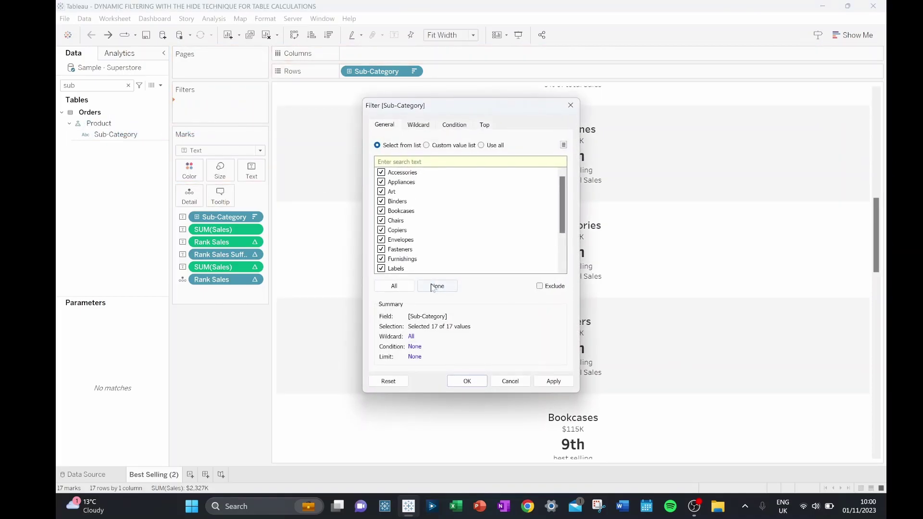
click(433, 287)
click(381, 230)
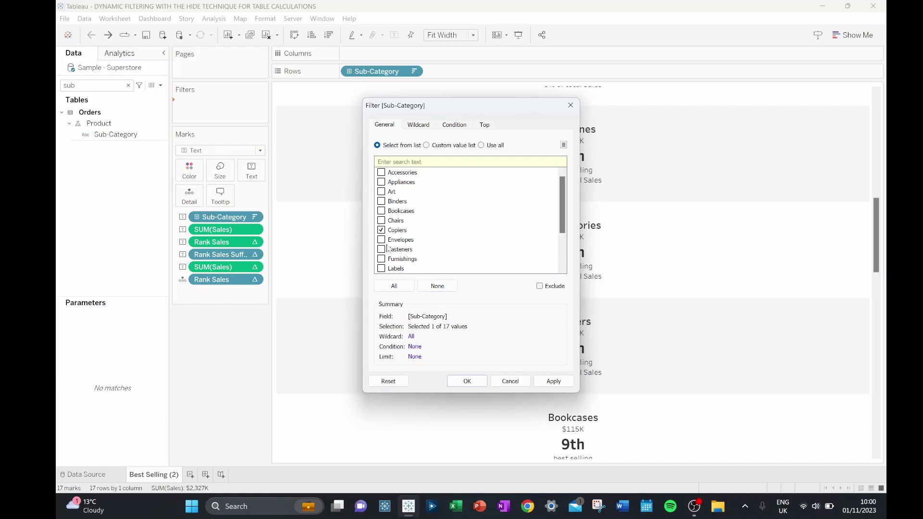
click(466, 381)
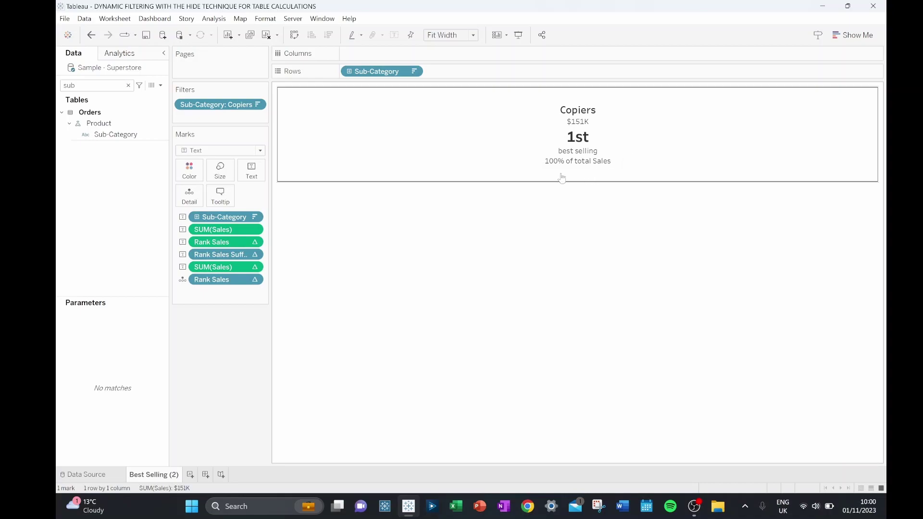
With Rank Sales' table calculation open, remove the Sub-Category filter, returning Copiers to 8th
click(253, 243)
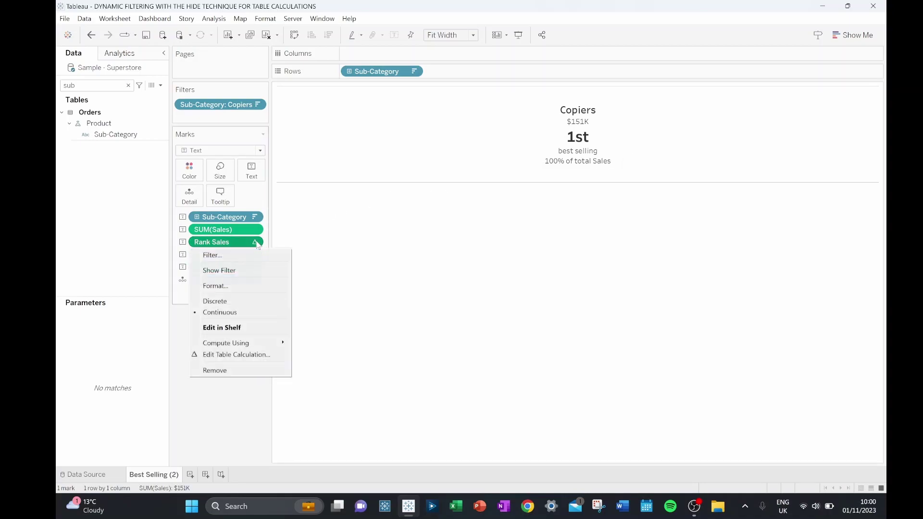
click(260, 356)
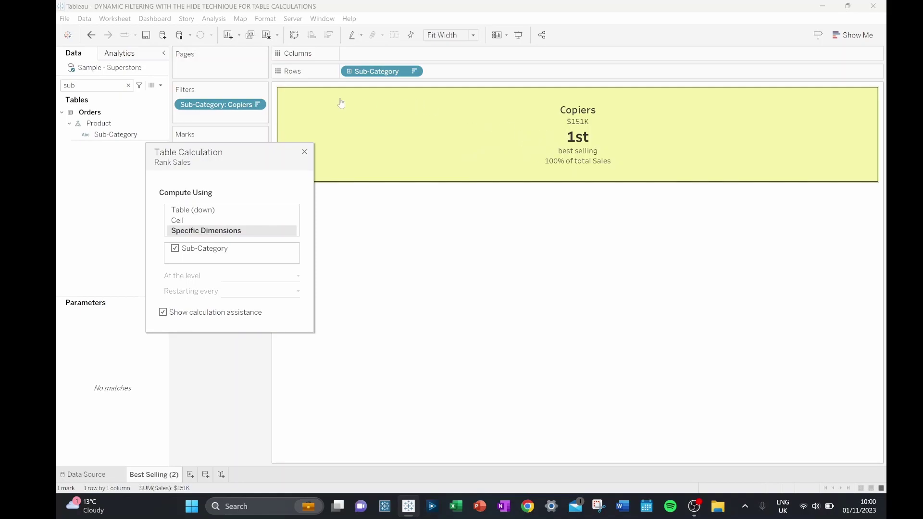
drag(222, 110, 237, 389)
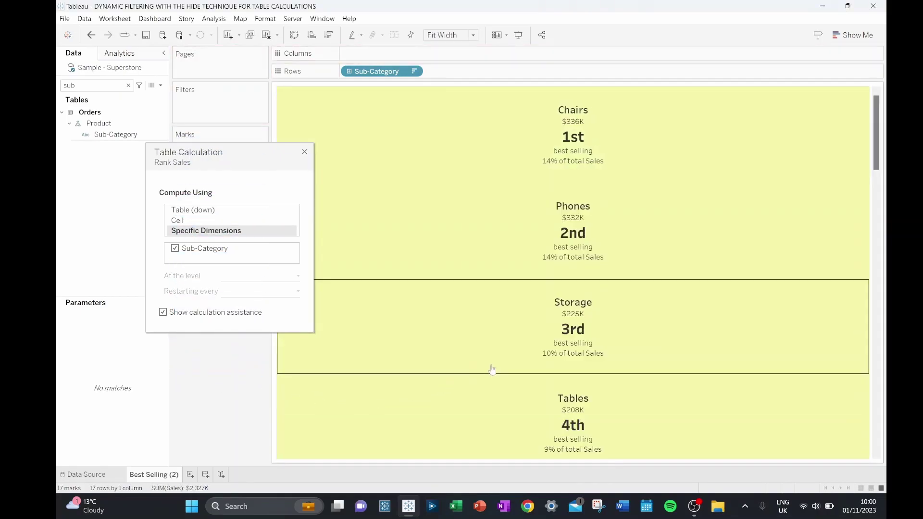
scroll(711, 209, down, 8)
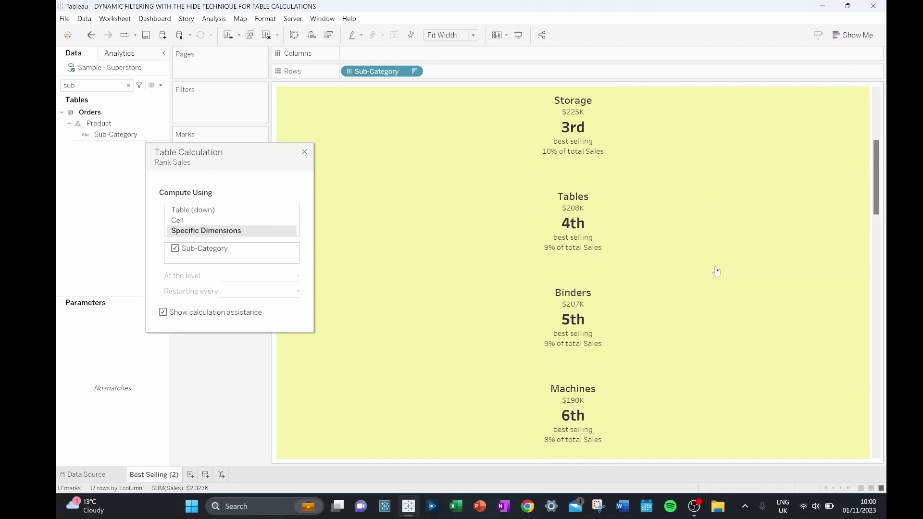
scroll(718, 212, down, 3)
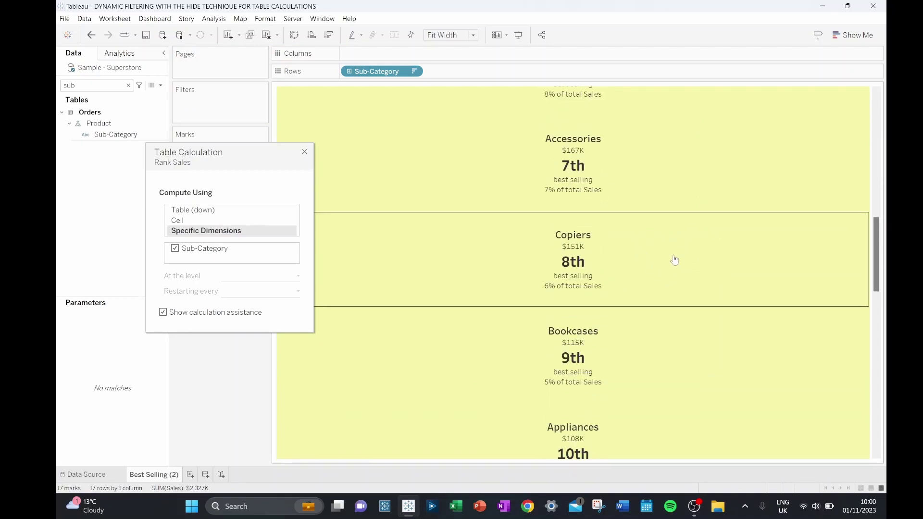
click(304, 152)
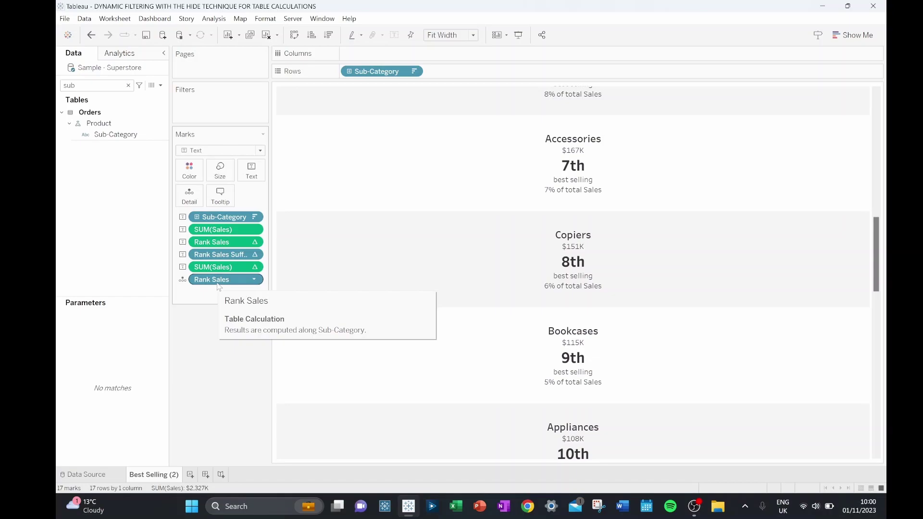
Filter Rank Sales to ranks 8, 10 and 2 and show the rank filter card
drag(218, 286, 225, 111)
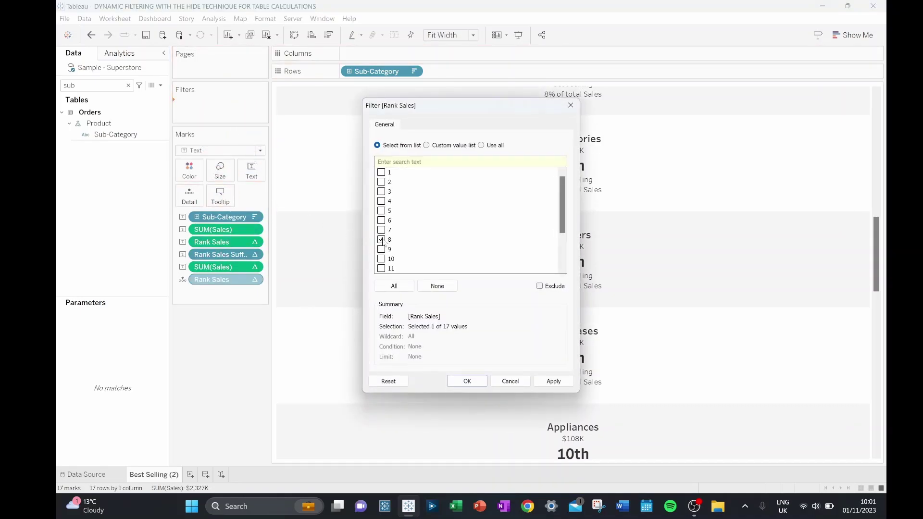
click(474, 386)
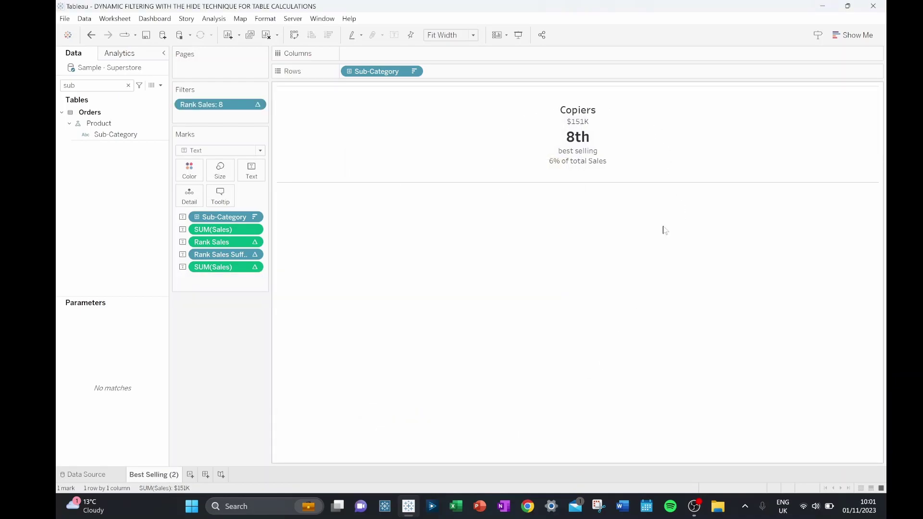
click(257, 105)
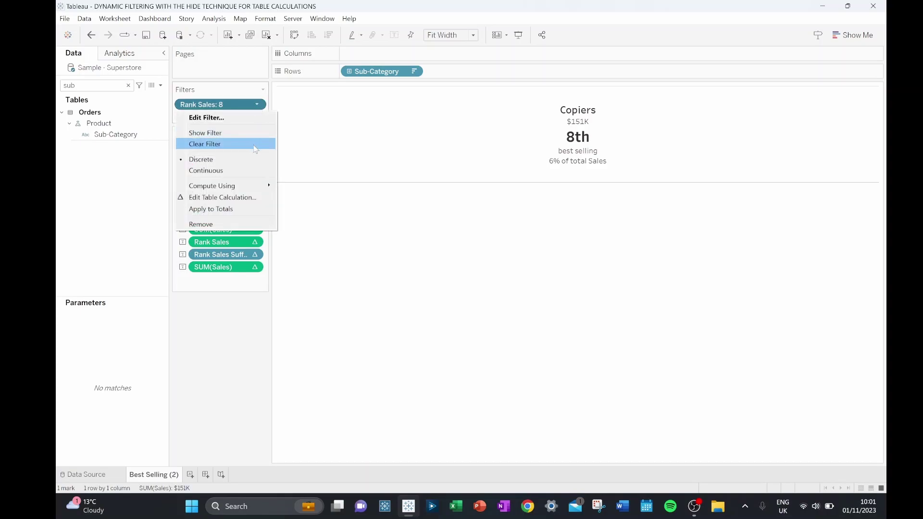
click(258, 137)
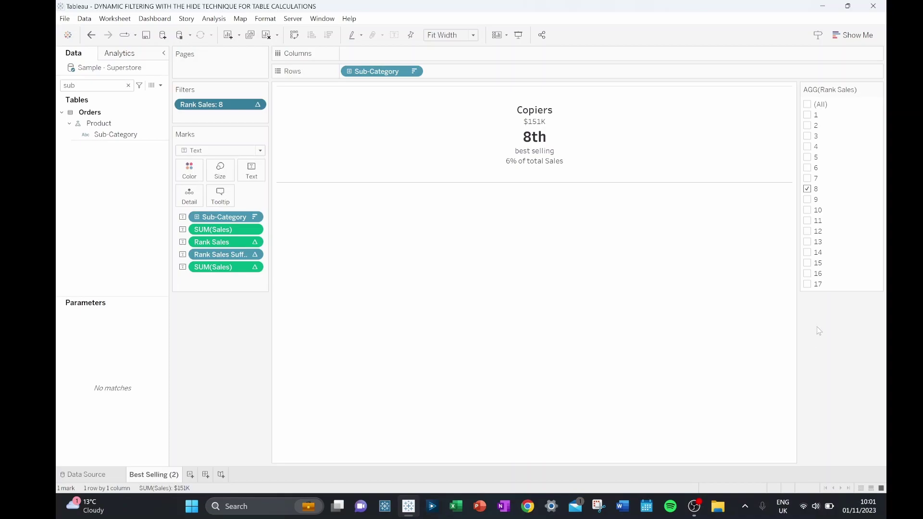
click(808, 210)
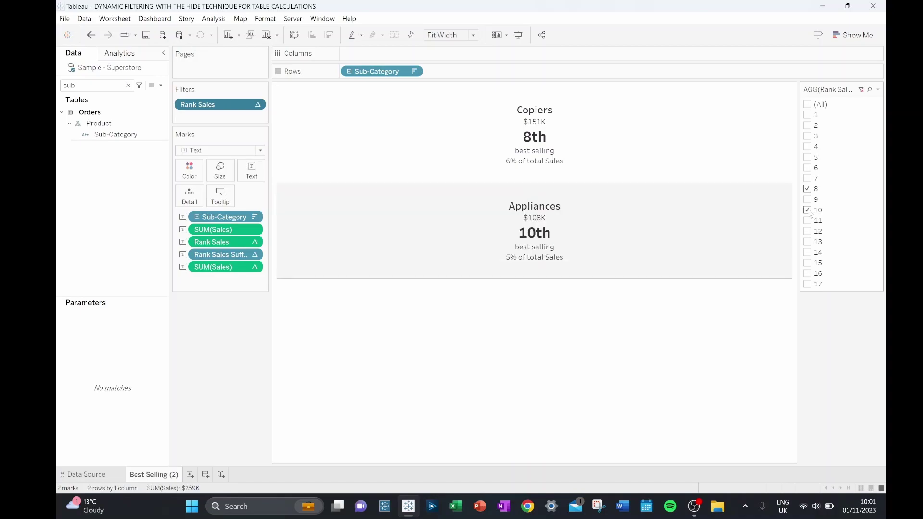
click(809, 126)
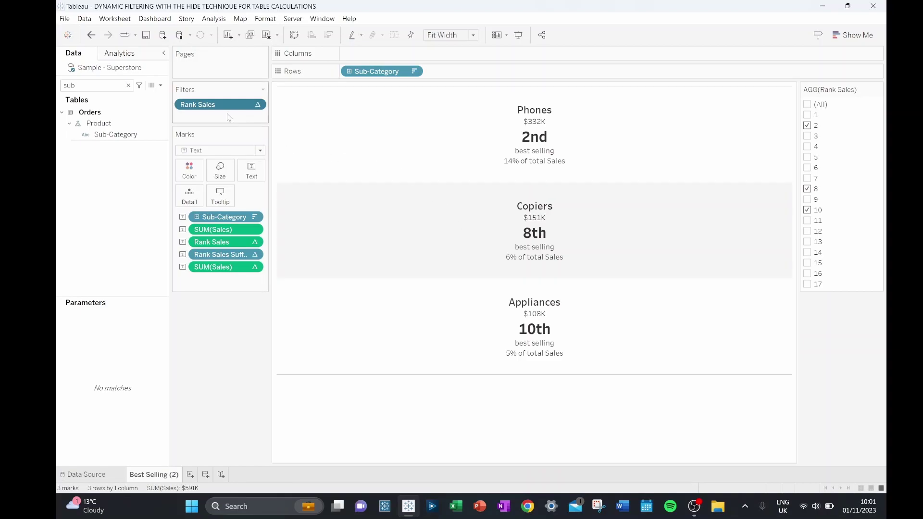
Remove the Rank Sales filter and show the Sub-Category row headers
drag(231, 105, 236, 390)
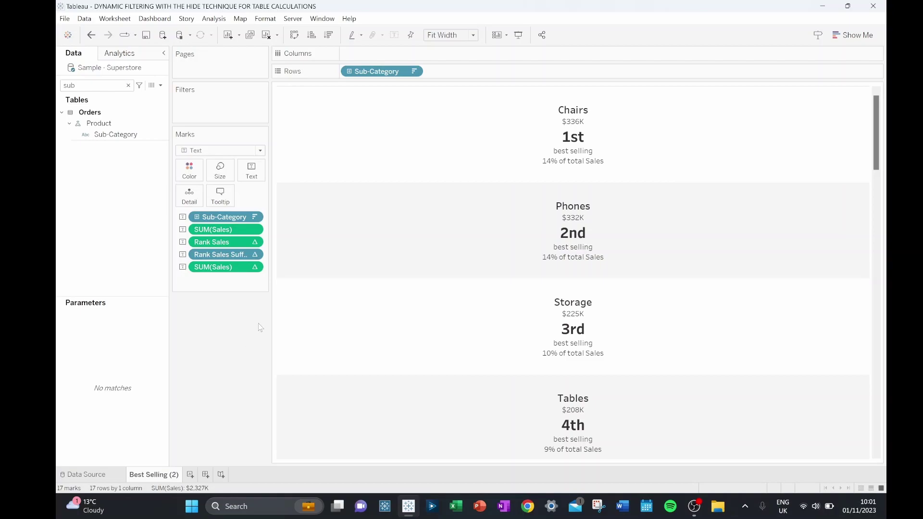
click(413, 71)
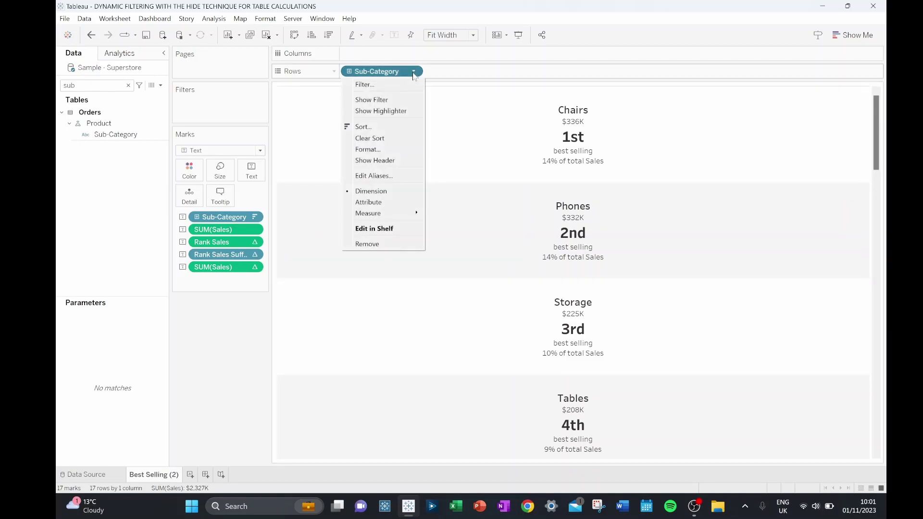
click(403, 161)
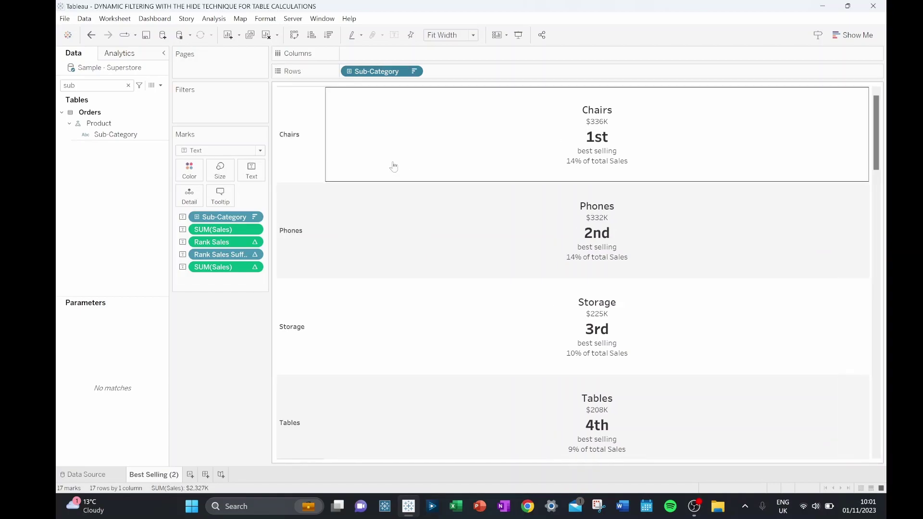
Hide the seven sub-categories ranked above Copiers, Chairs through Accessories
click(308, 144)
scroll(308, 145, down, 8)
scroll(309, 146, down, 2)
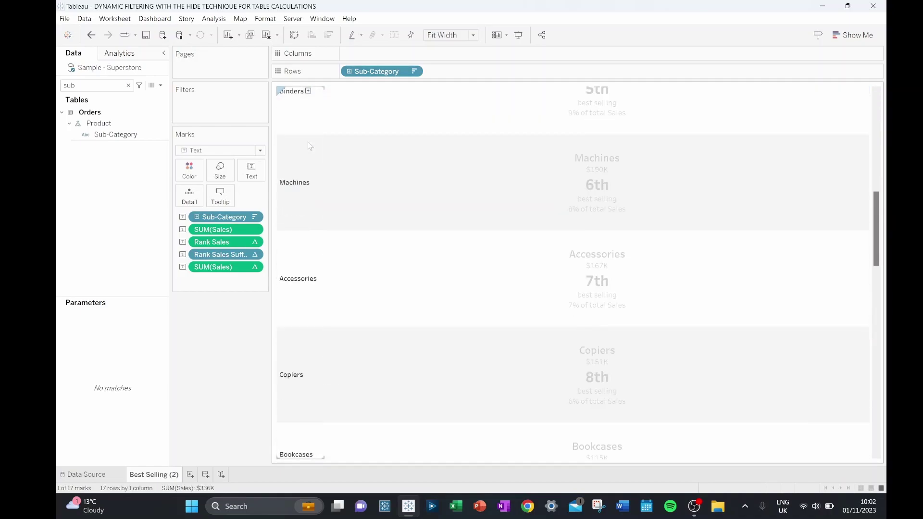
shift+click(299, 280)
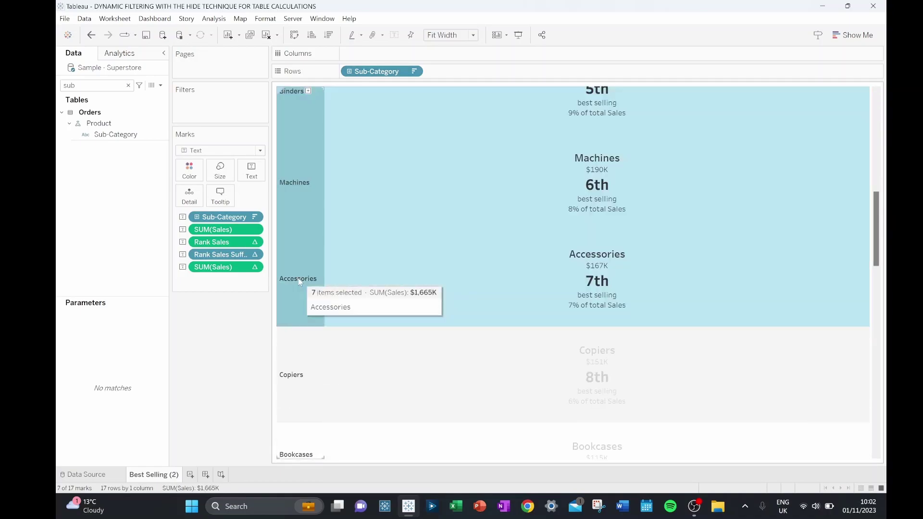
right_click(300, 282)
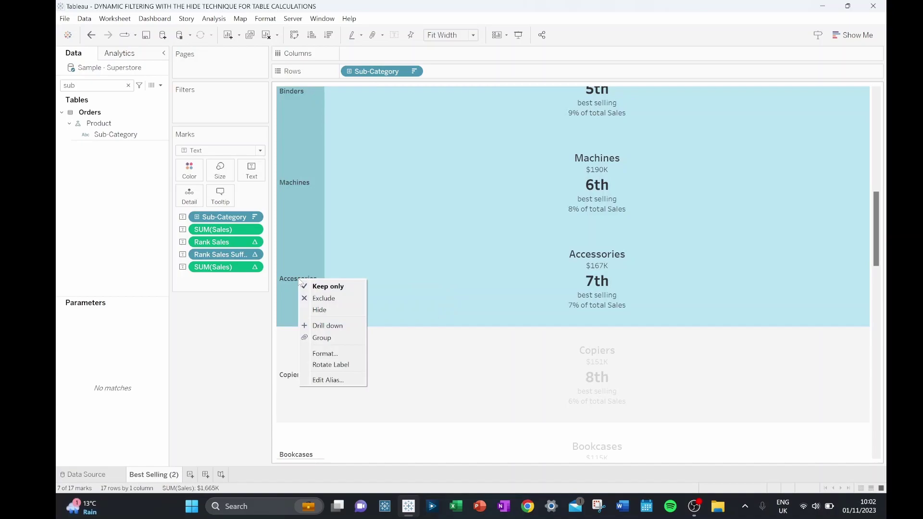
click(322, 310)
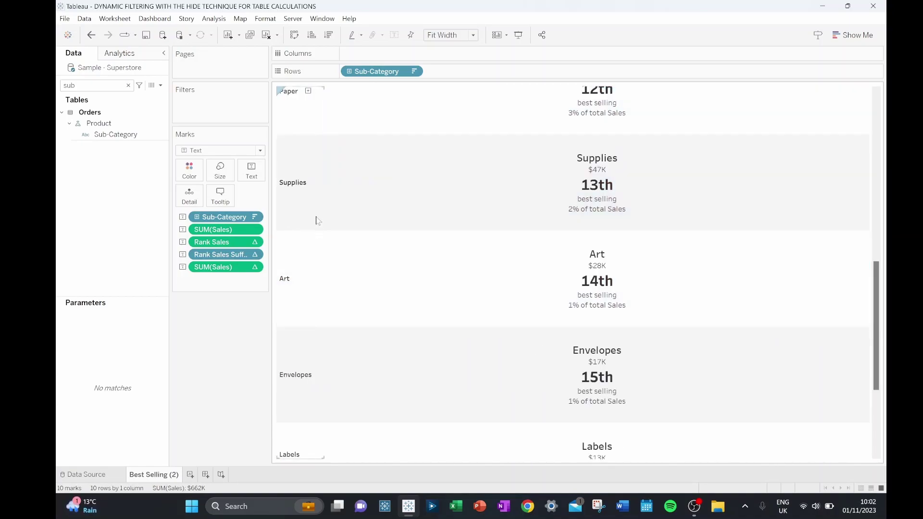
Hide the nine sub-categories below Copiers, Bookcases through Fasteners
scroll(314, 206, up, 11)
scroll(315, 206, up, 3)
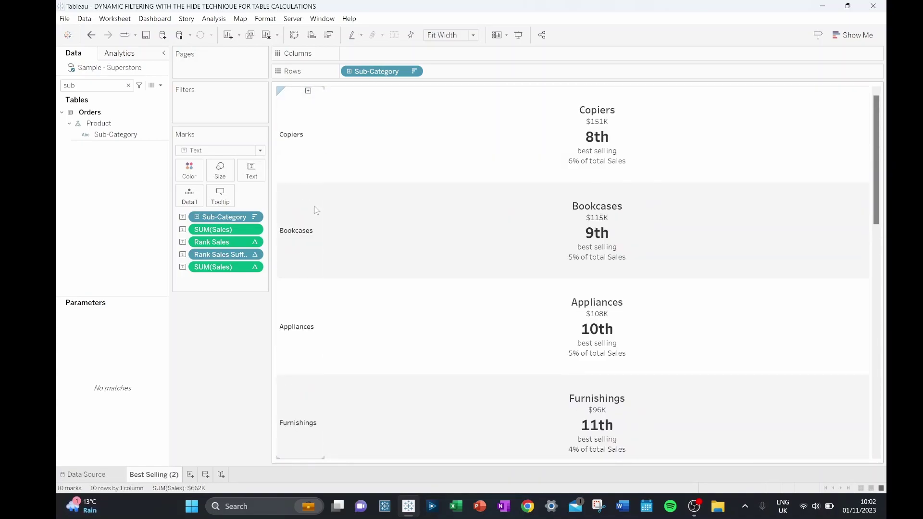
click(305, 238)
scroll(302, 238, down, 10)
scroll(300, 240, down, 4)
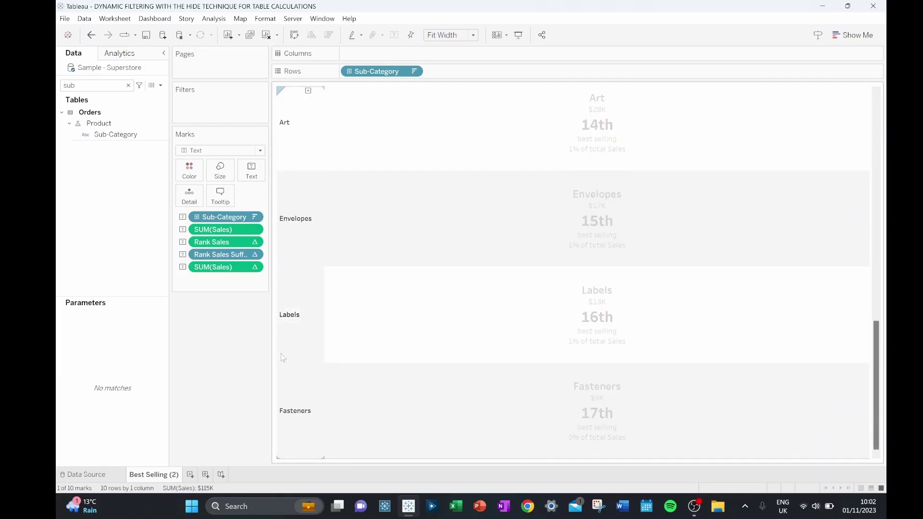
shift+click(296, 388)
right_click(295, 387)
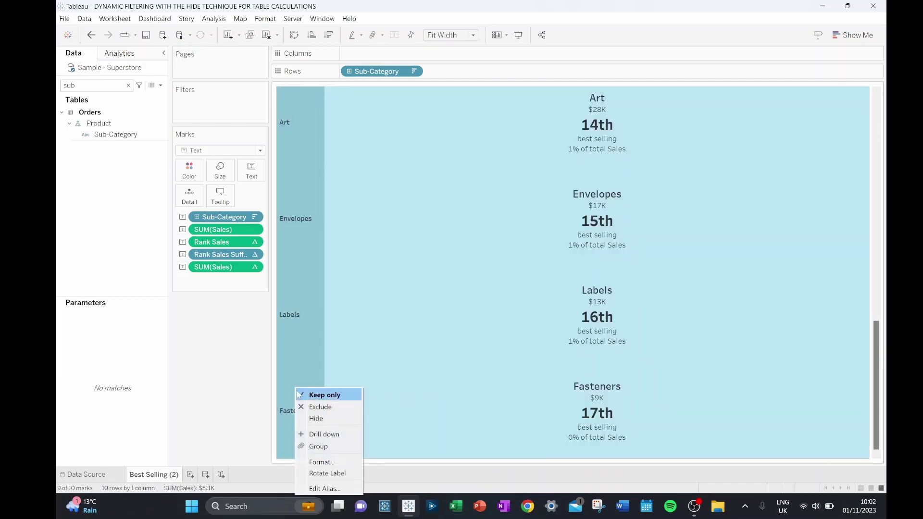
click(317, 419)
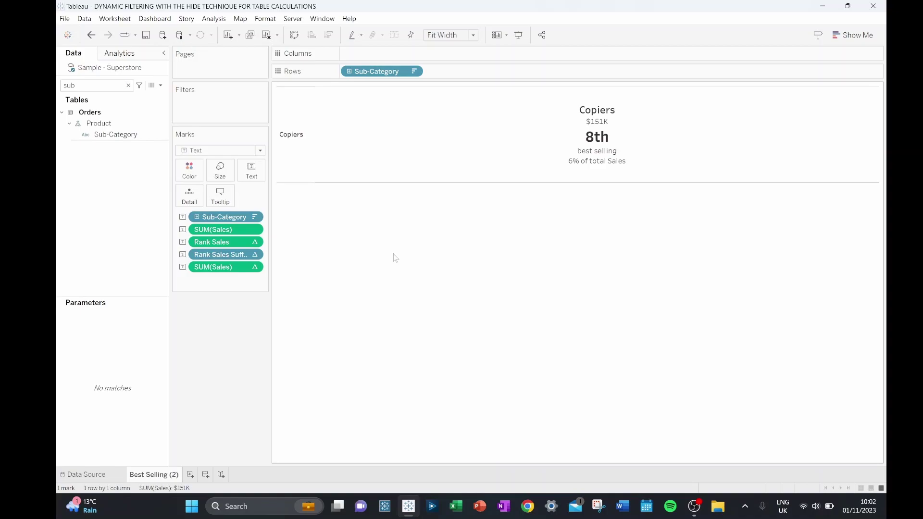
Show the hidden data from the Copiers row and clear the selection
click(301, 137)
right_click(301, 136)
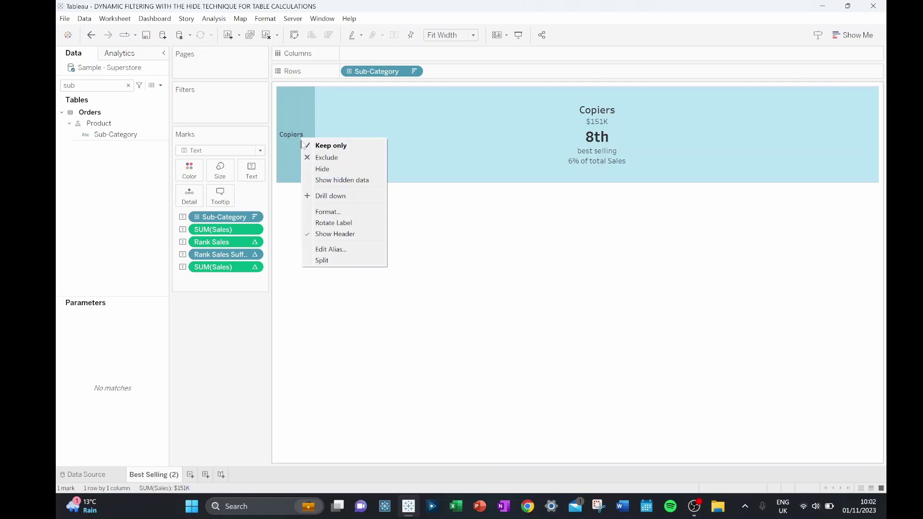
click(335, 180)
click(356, 217)
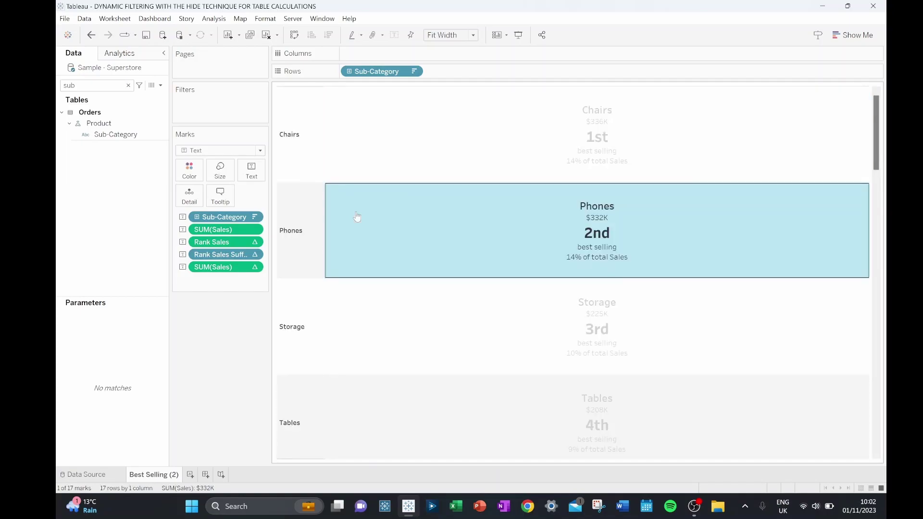
click(356, 217)
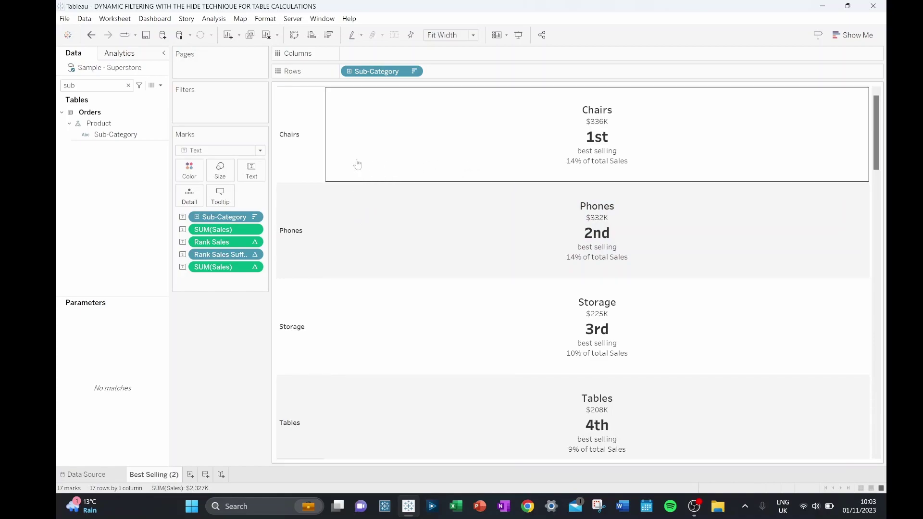
Create a set from the Sub-Category field with Copiers as its only member
right_click(107, 143)
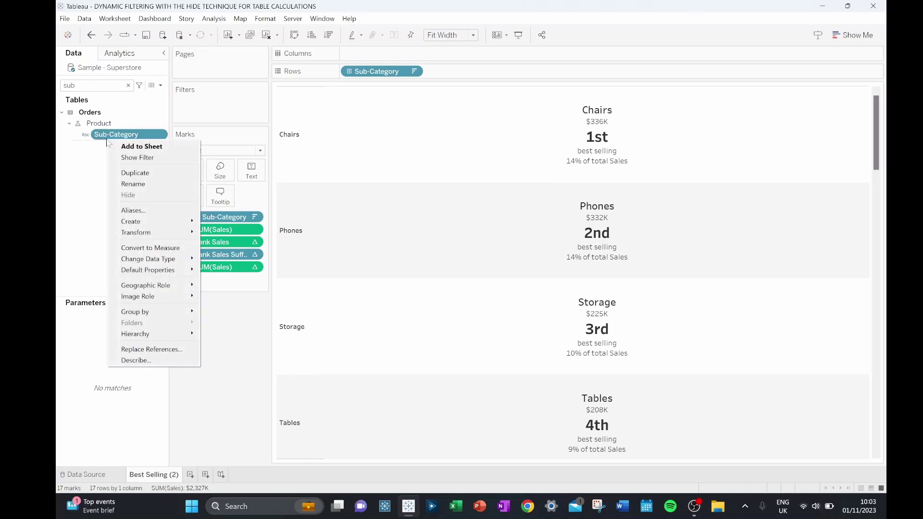
mouse_move(165, 223)
click(241, 245)
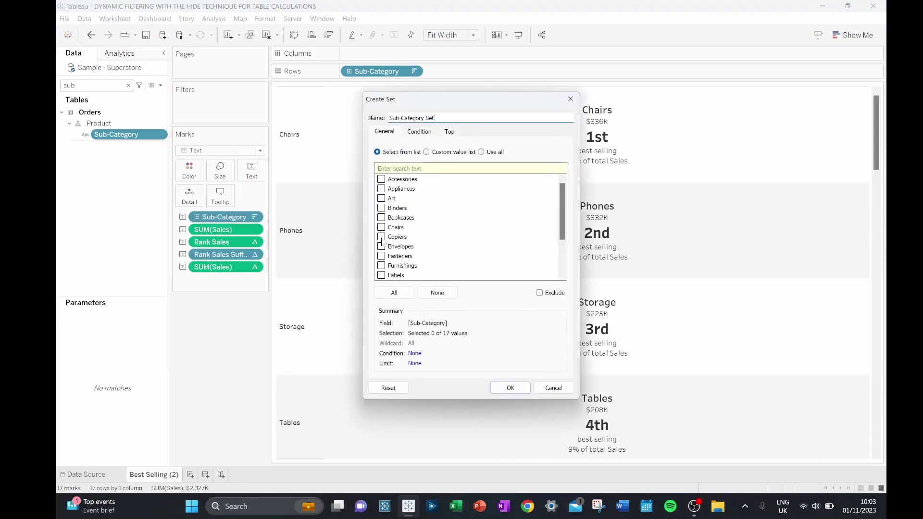
click(381, 237)
click(510, 388)
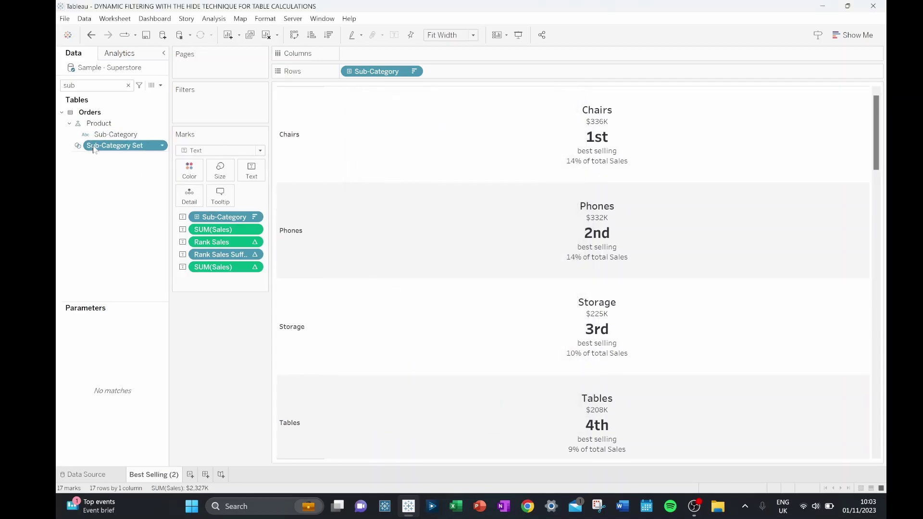
Place Sub-Category Set on Rows before Sub-Category, putting Copiers alone under In
drag(94, 149, 343, 78)
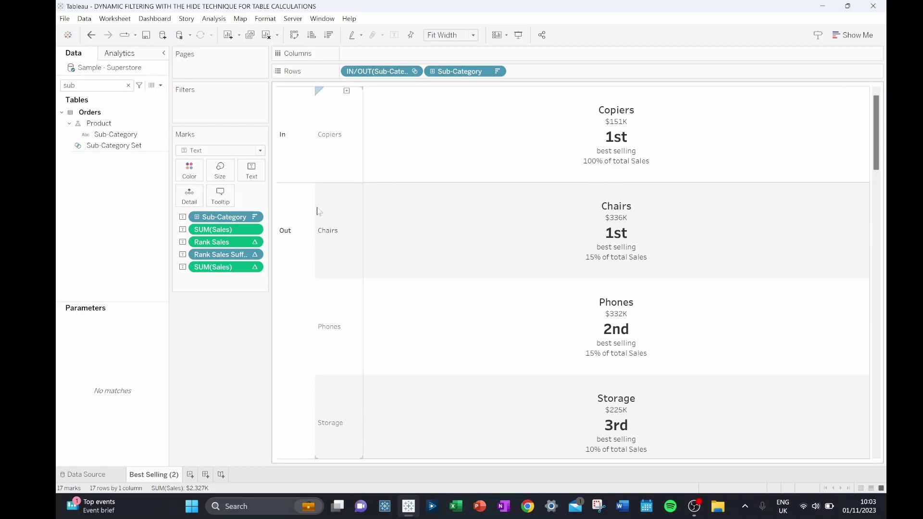
Make Rank Sales compute across In / Out of Sub-Category Set as well
click(256, 243)
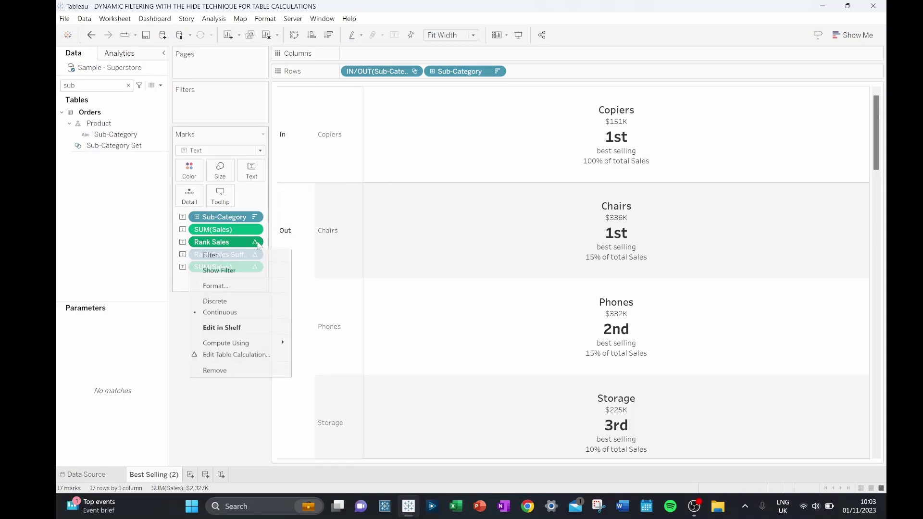
click(260, 354)
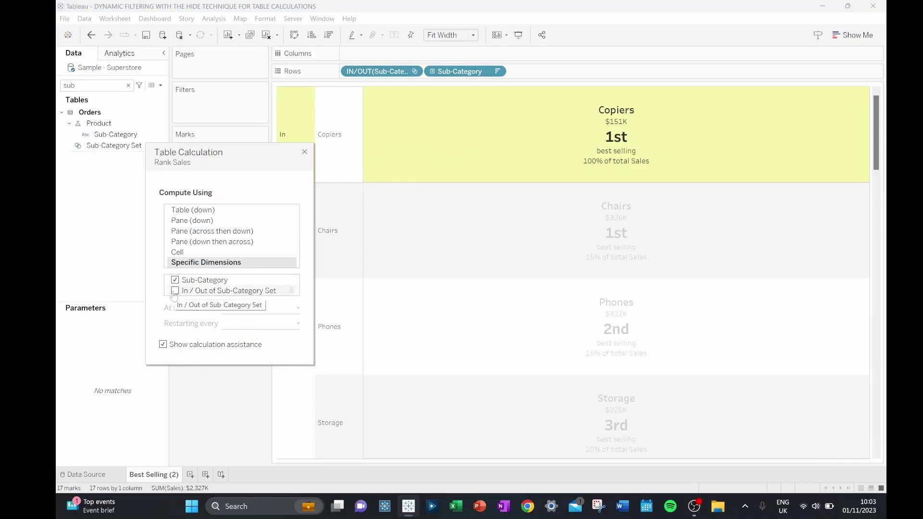
click(174, 291)
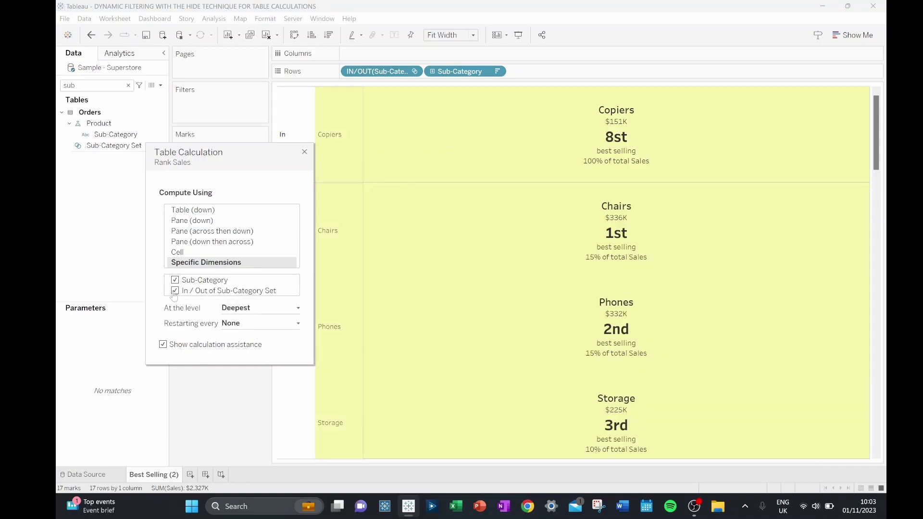
click(304, 152)
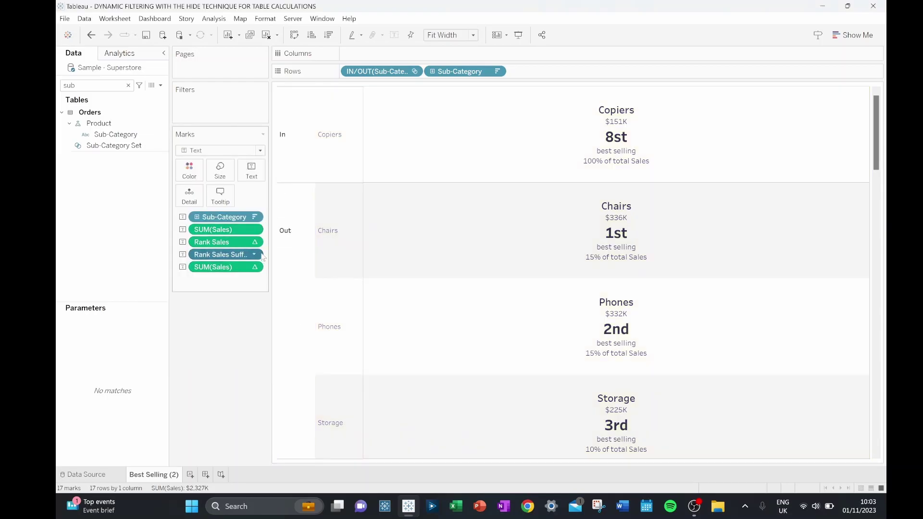
Make Rank Sales Suffix compute across In / Out of Sub-Category Set as well
right_click(256, 258)
click(226, 362)
click(175, 290)
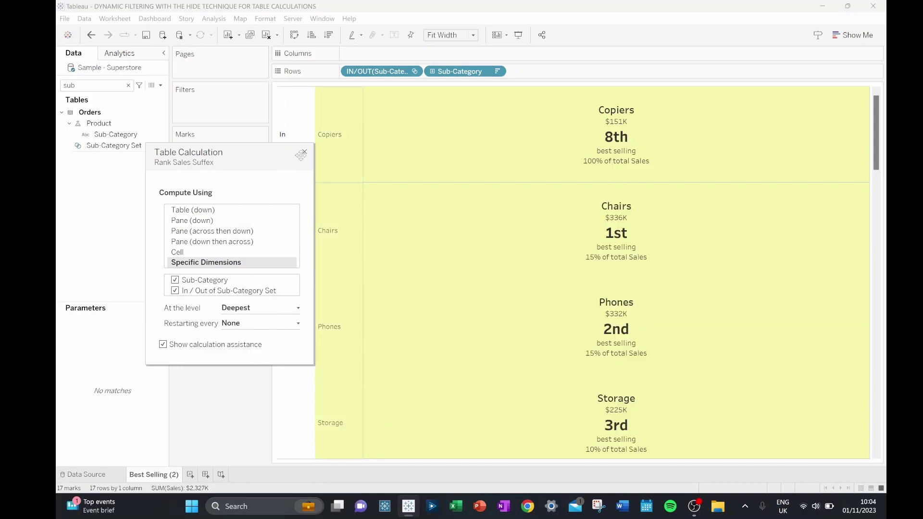
click(305, 152)
Make the SUM(Sales) percent of total compute across In / Out membership
right_click(257, 268)
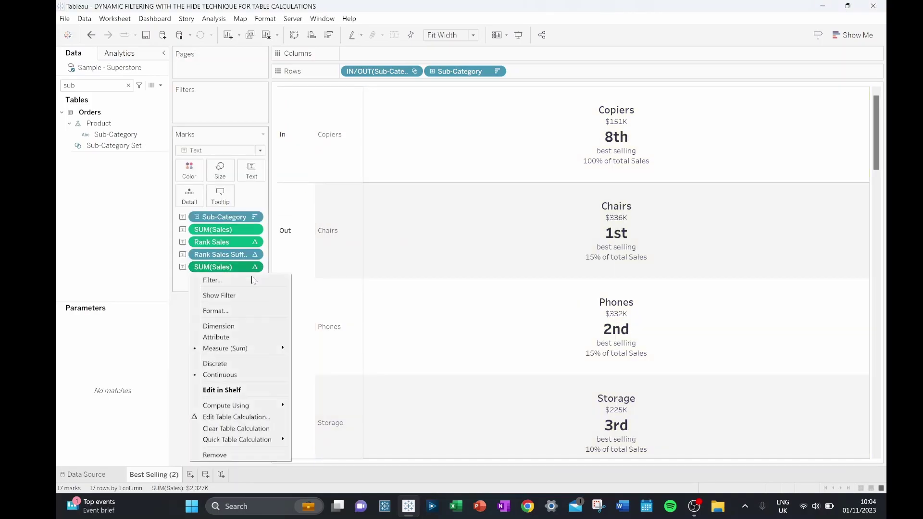
click(235, 422)
click(174, 342)
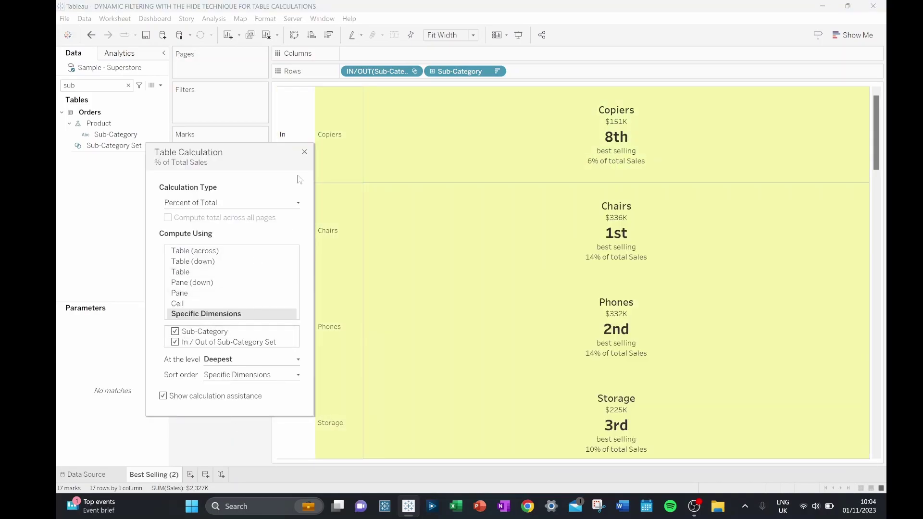
click(304, 152)
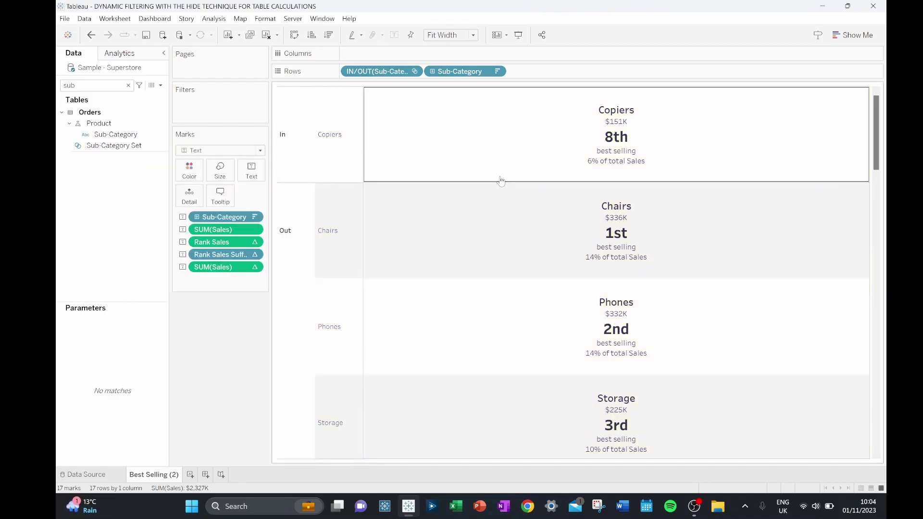
Hide the Out rows and the In/Out header, leaving only Copiers ranked 8th
right_click(291, 214)
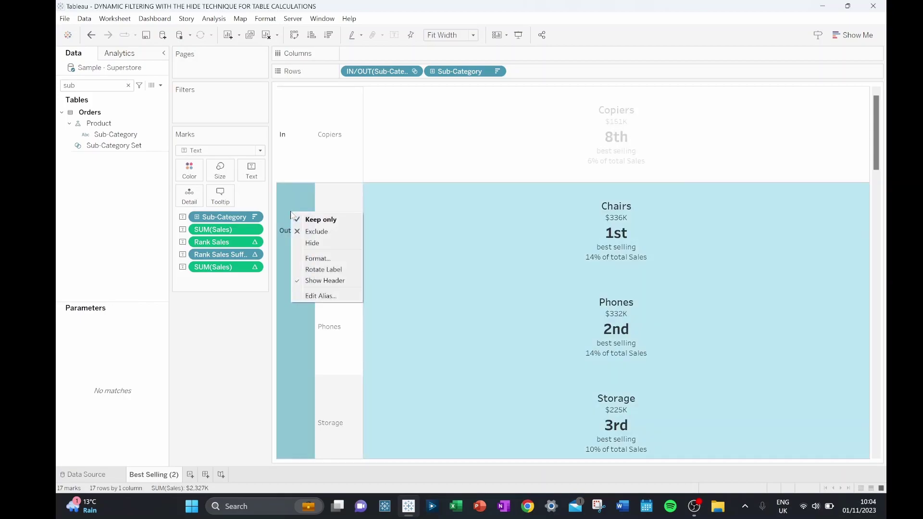
click(317, 243)
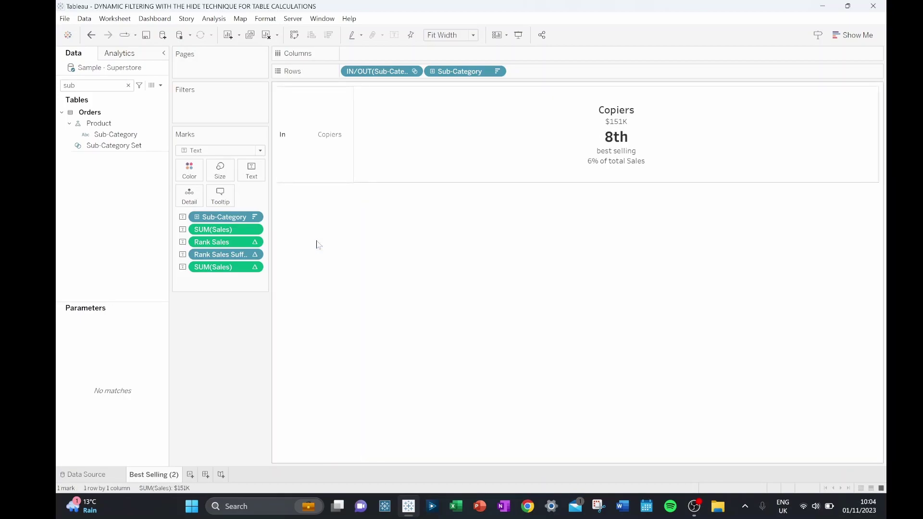
click(413, 71)
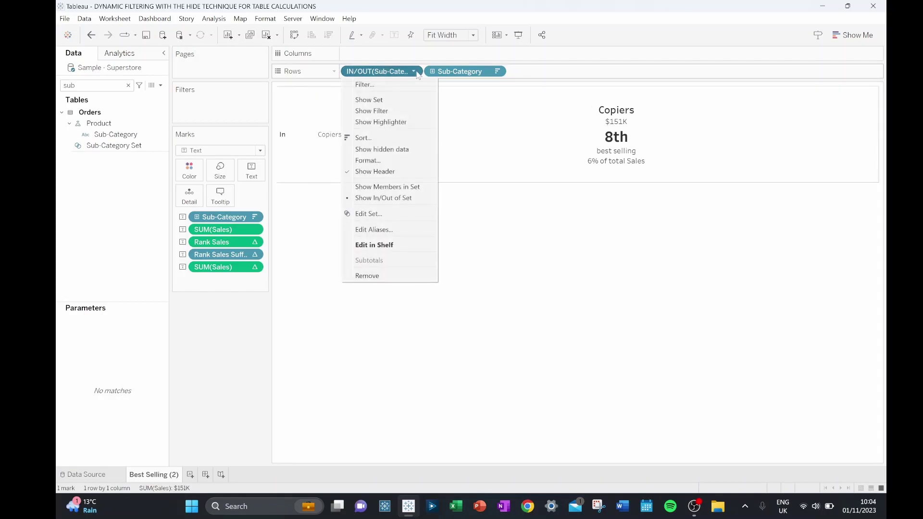
click(396, 172)
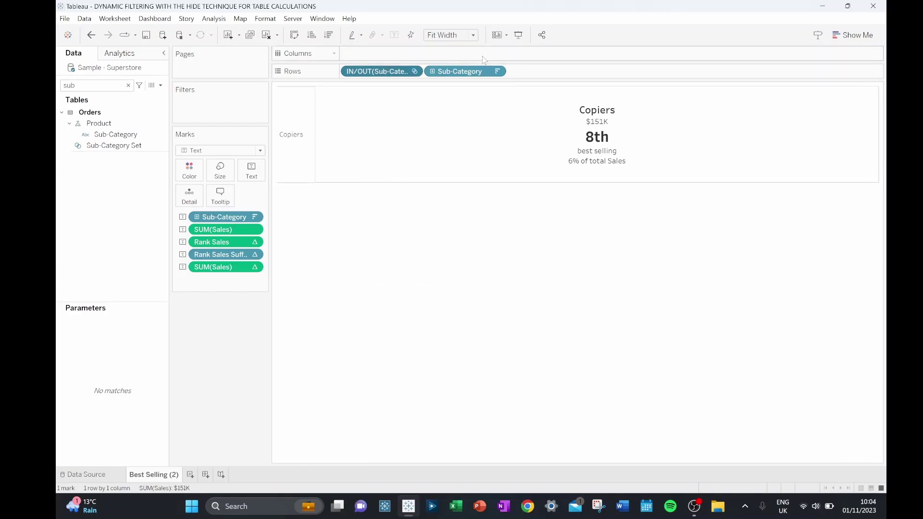
click(496, 71)
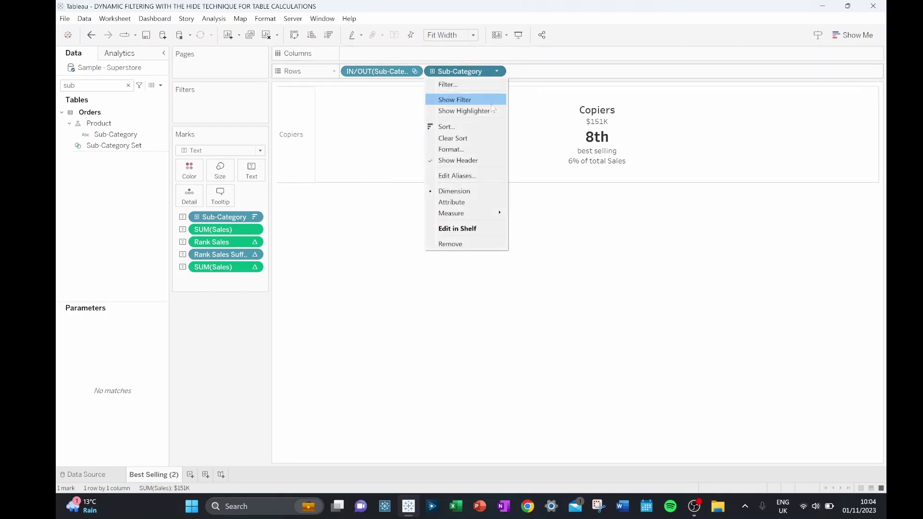
Hide the Sub-Category header and add a single-value Sub-Category Set control set to Machines
click(475, 160)
right_click(111, 153)
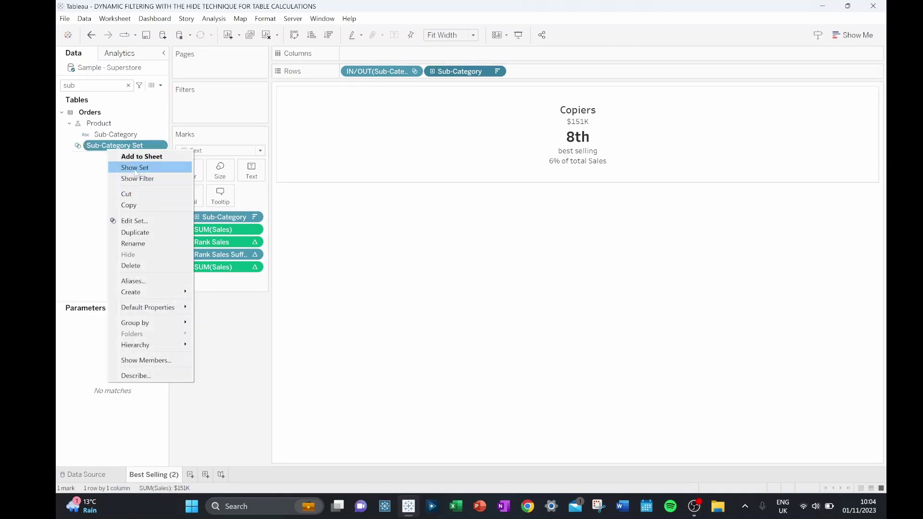
click(121, 167)
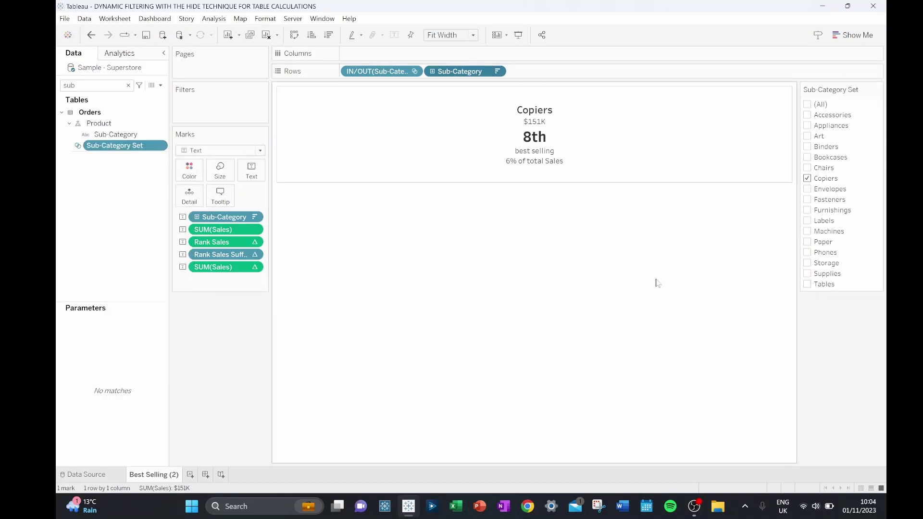
click(877, 89)
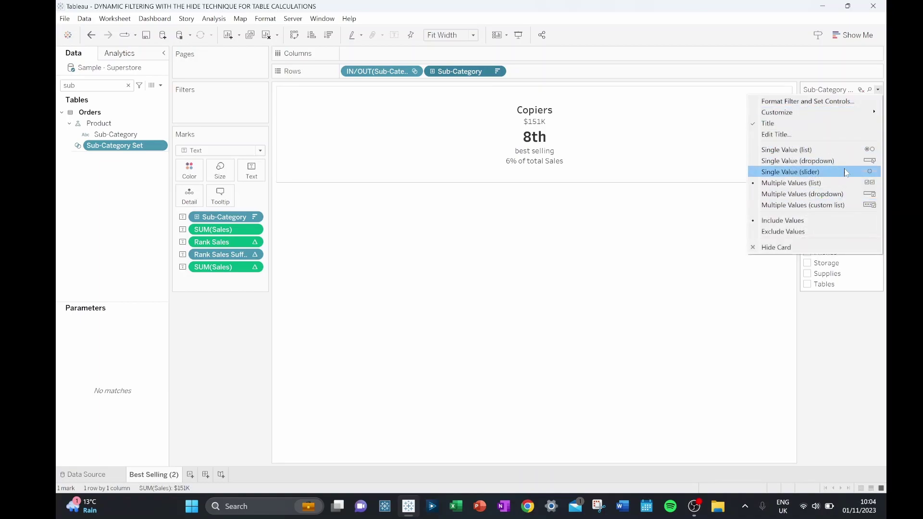
click(851, 151)
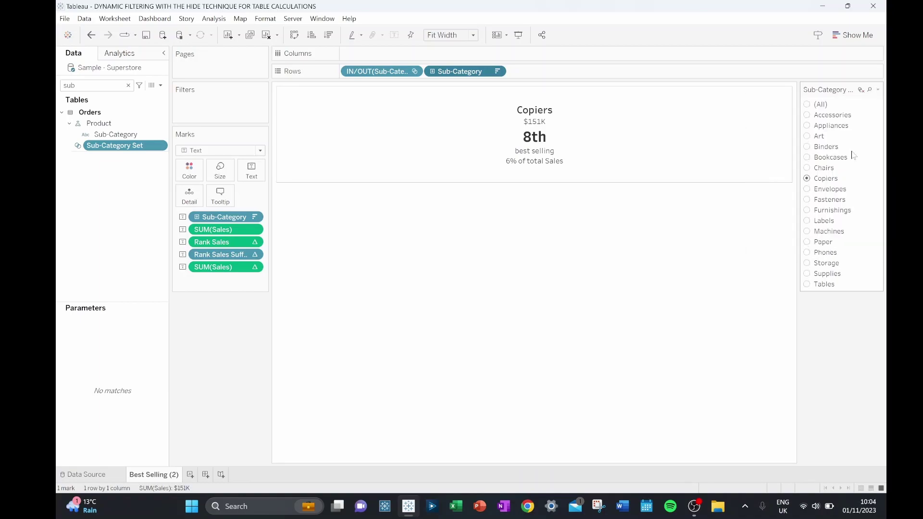
click(807, 231)
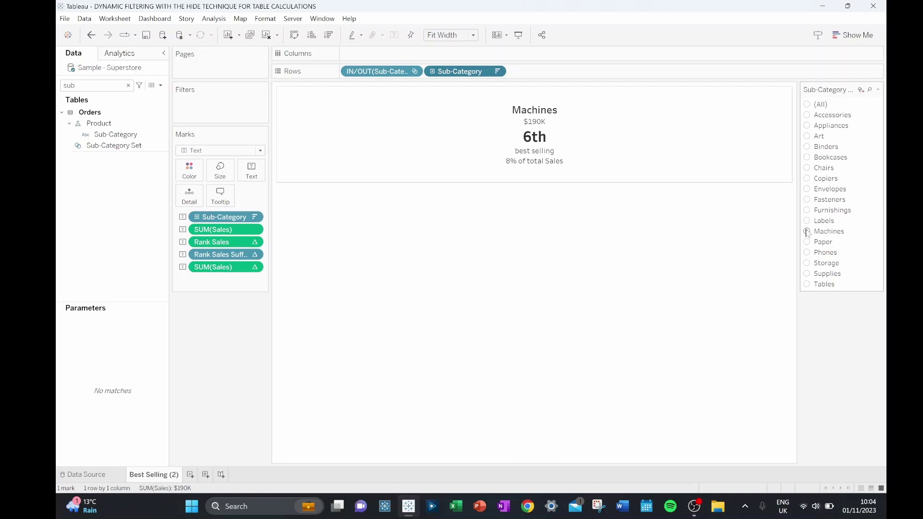